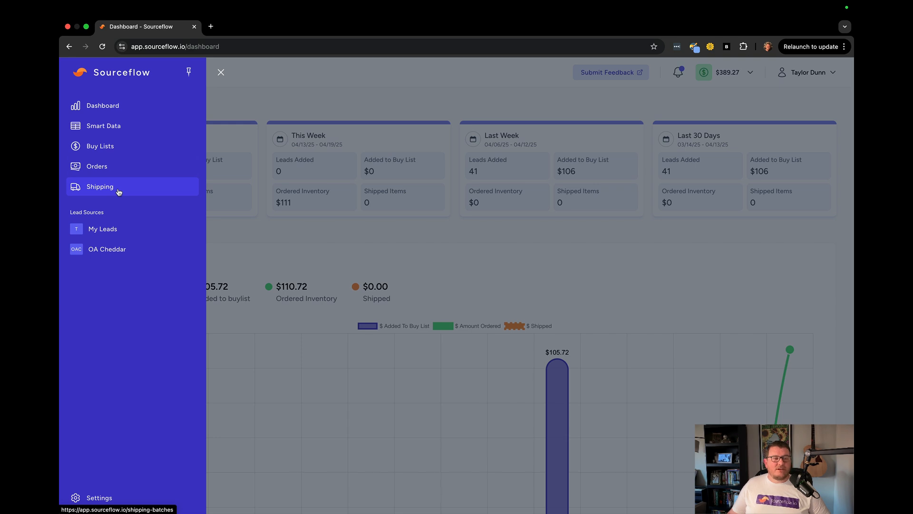
Step: Open the shipping batch list and view the new shipping batch form without saving it
click(113, 193)
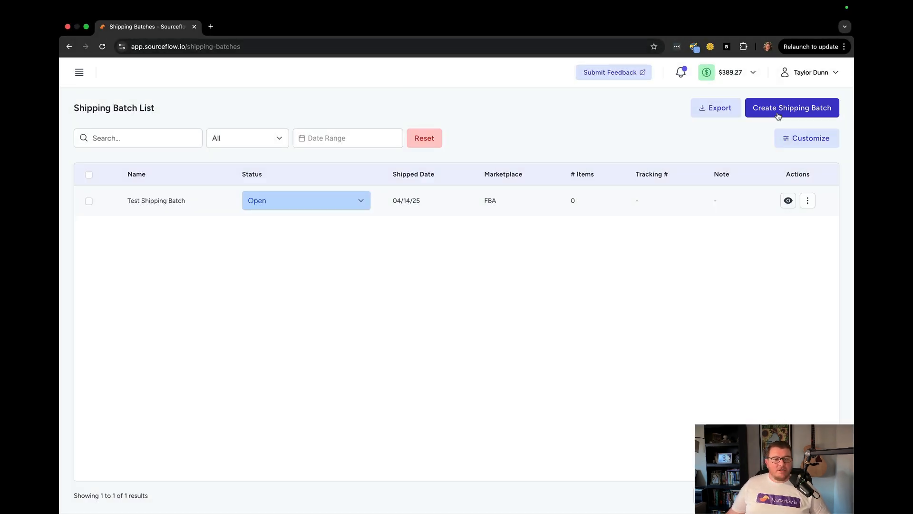
click(780, 111)
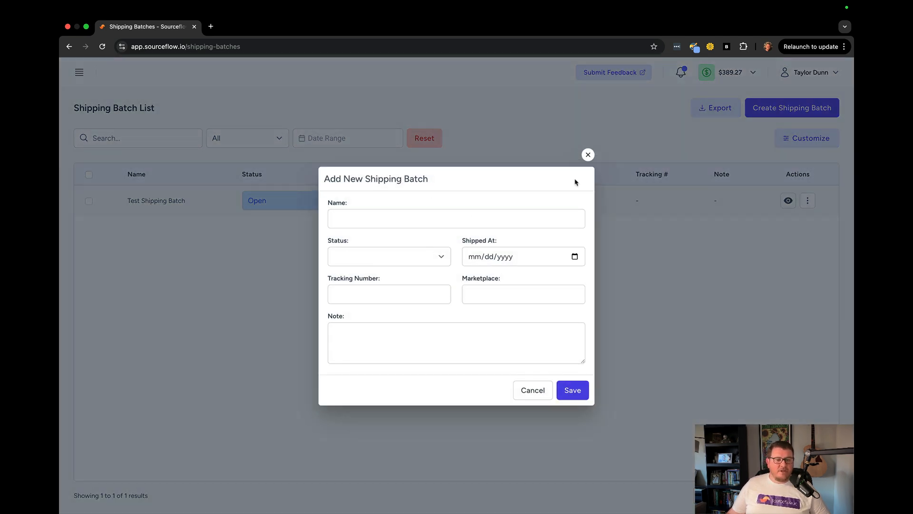
click(587, 155)
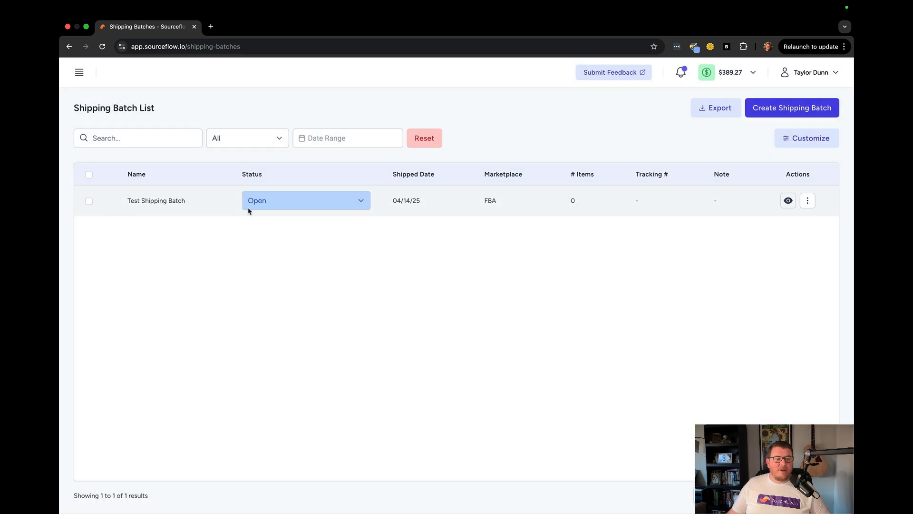
Step: Review the batch status choices, the status filter options and the column customization list
click(362, 204)
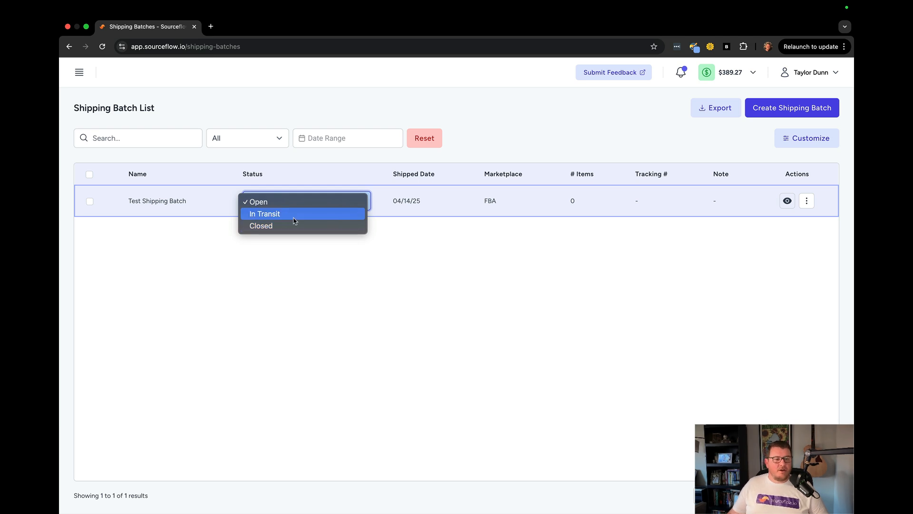
click(321, 168)
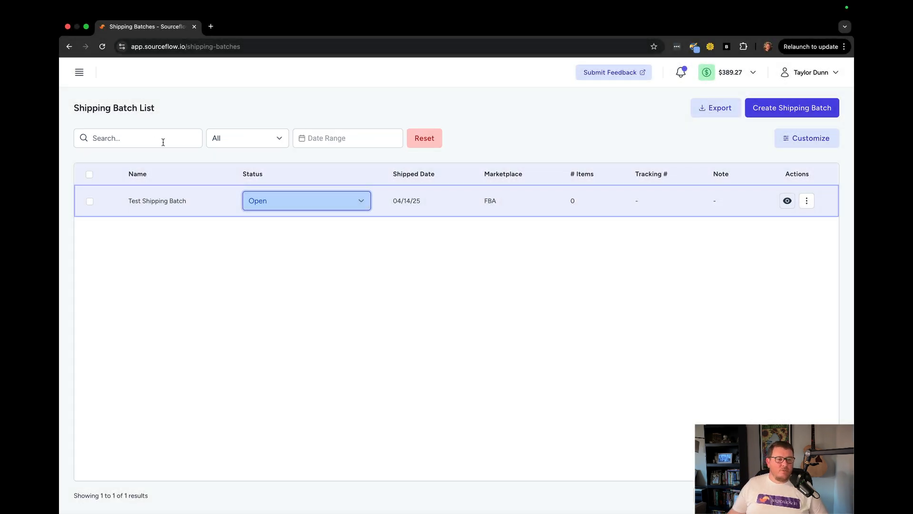
click(263, 144)
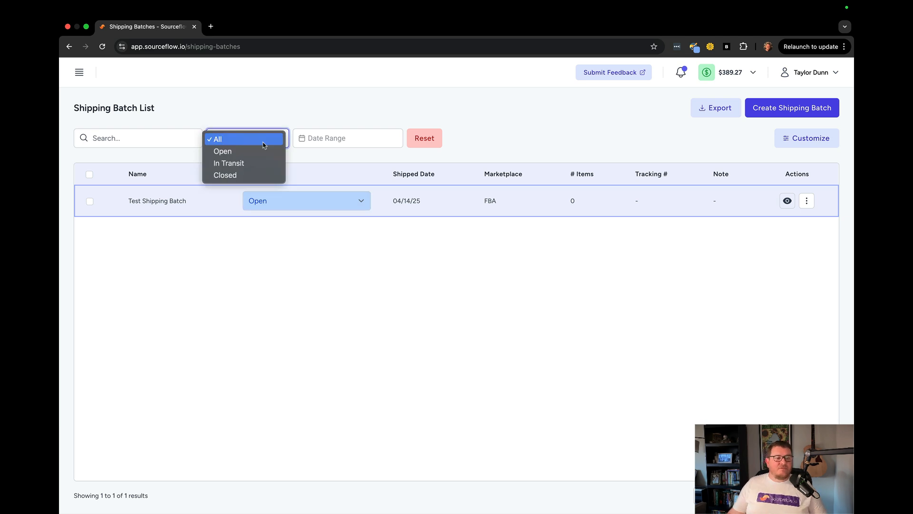
click(252, 117)
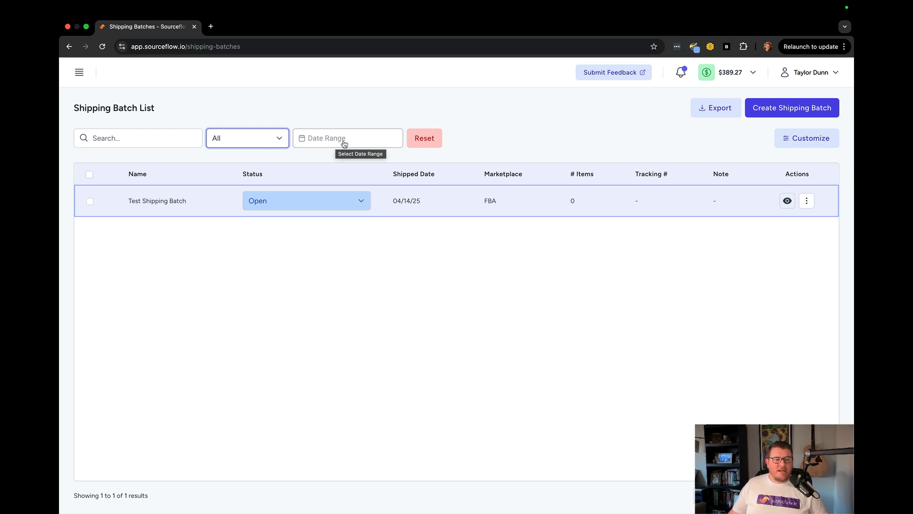
click(801, 144)
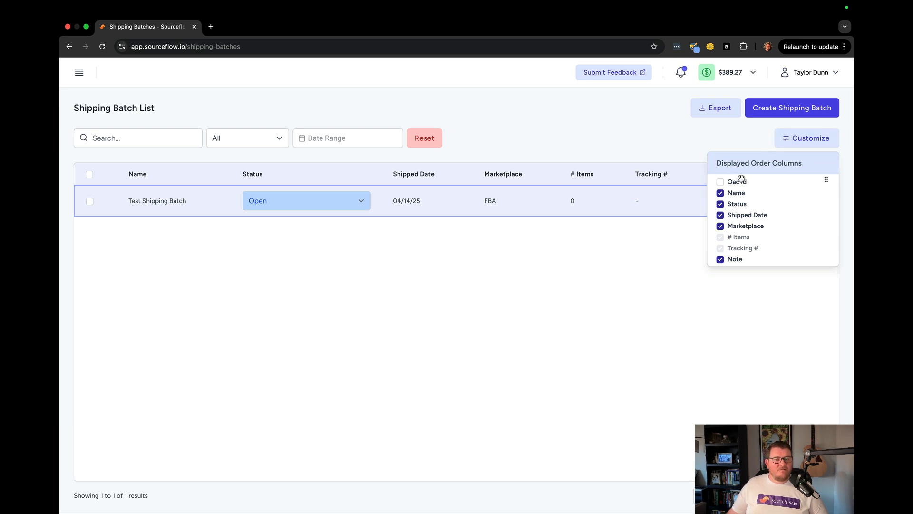
click(799, 144)
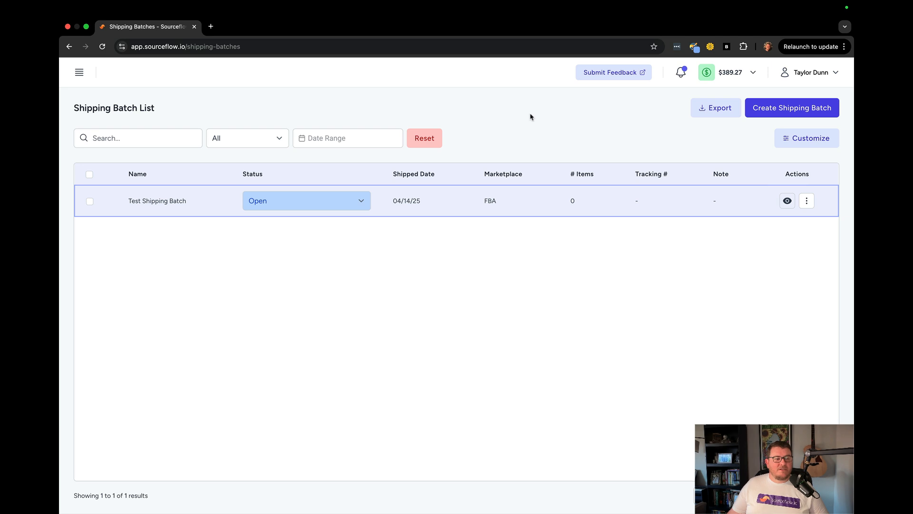
Step: Open the details of the Bedbathandbeyond order from the Orders list
click(79, 72)
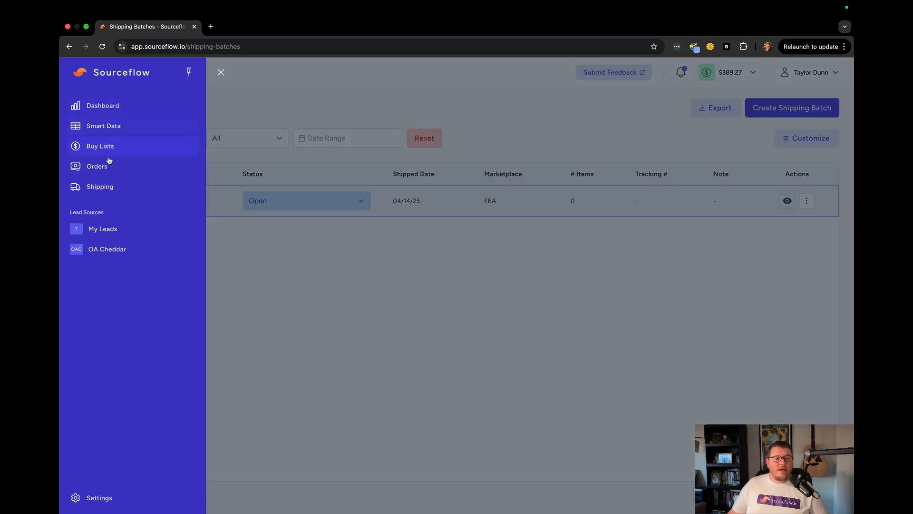
click(106, 165)
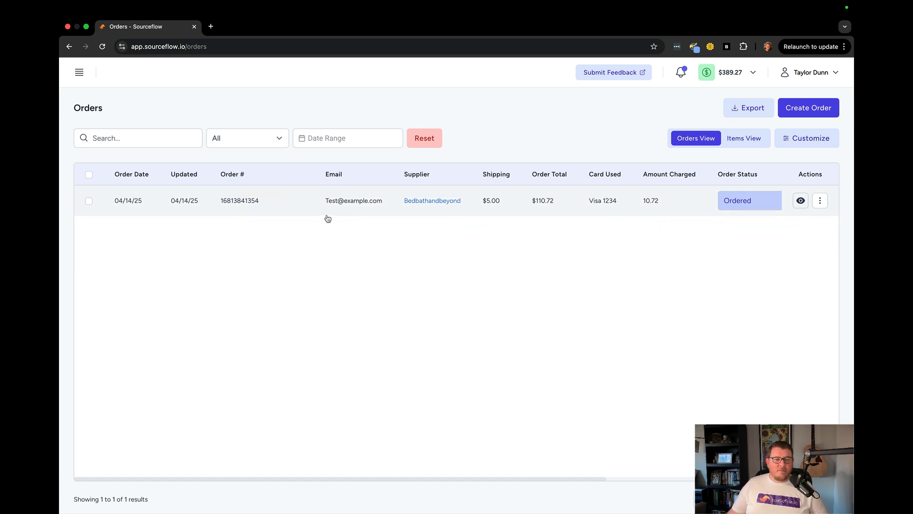
click(801, 201)
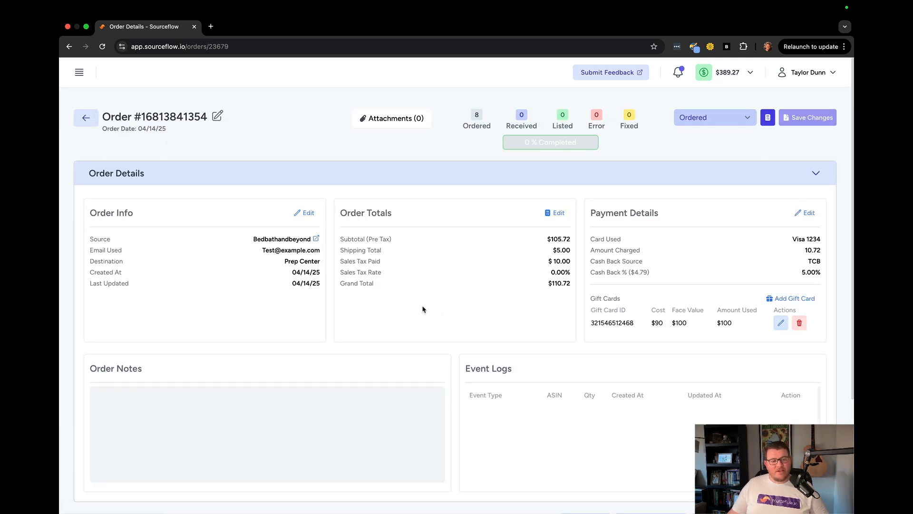
Step: Start a listing event for the John Frieda item and assign it to Test Shipping Batch
scroll(423, 308, down, 3)
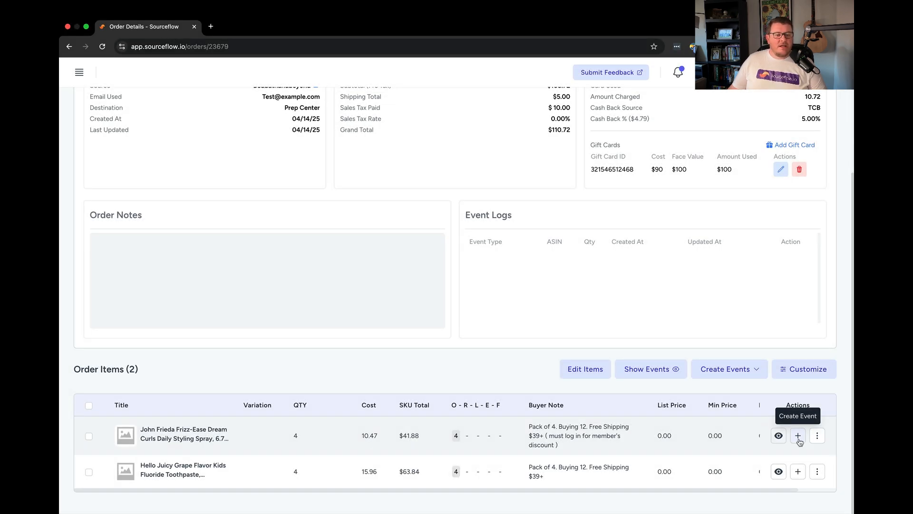
click(798, 436)
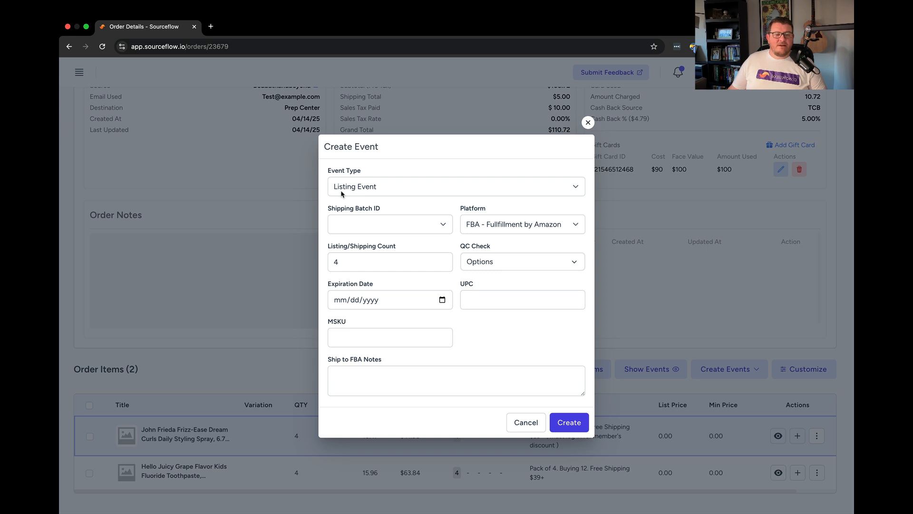
click(455, 192)
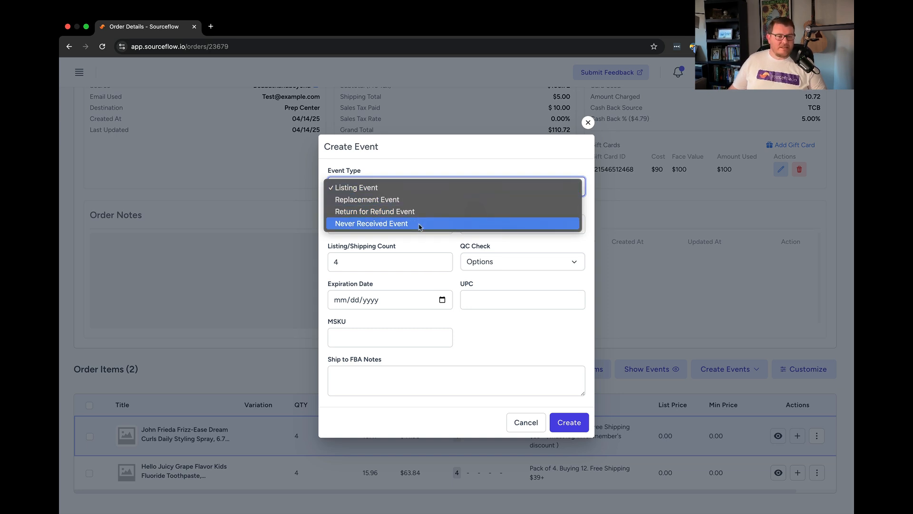
click(401, 174)
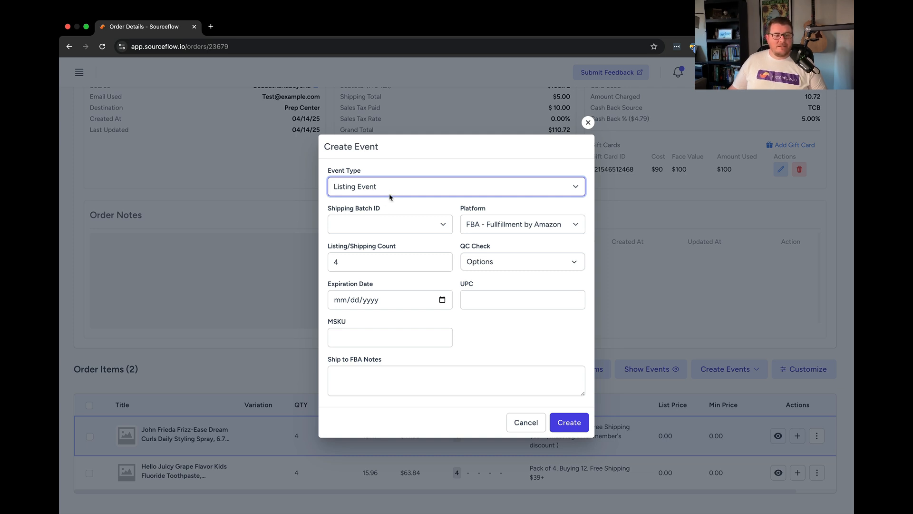
click(430, 225)
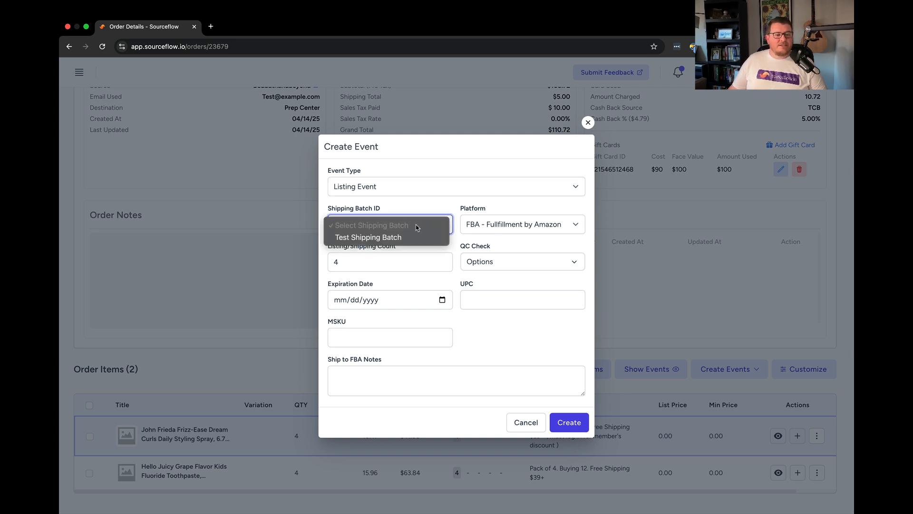
click(373, 236)
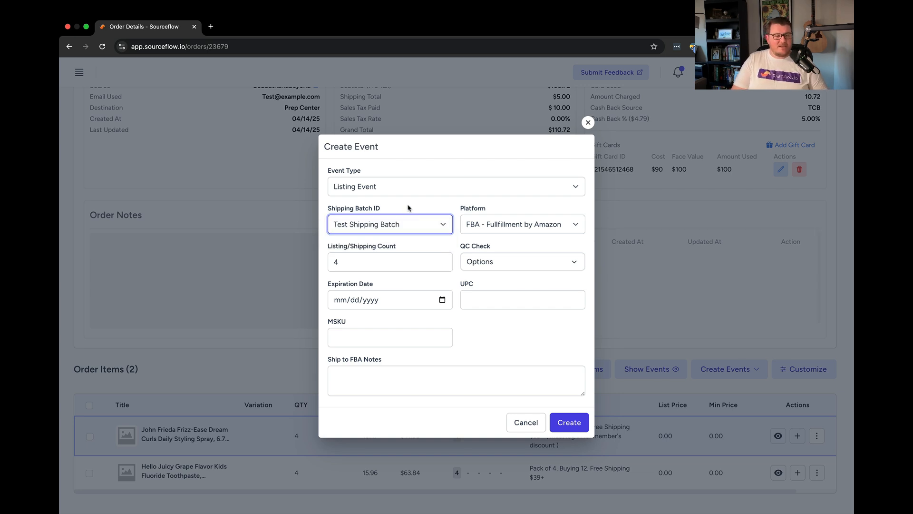
click(575, 226)
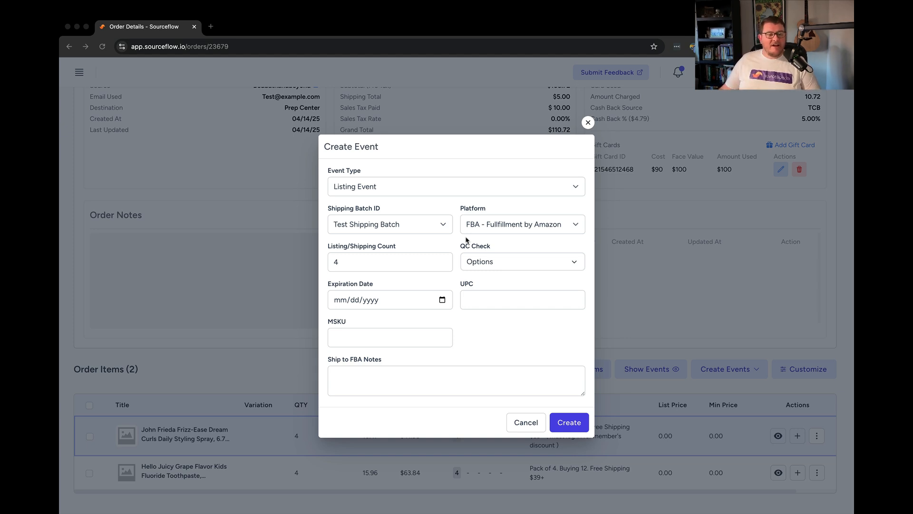
click(360, 266)
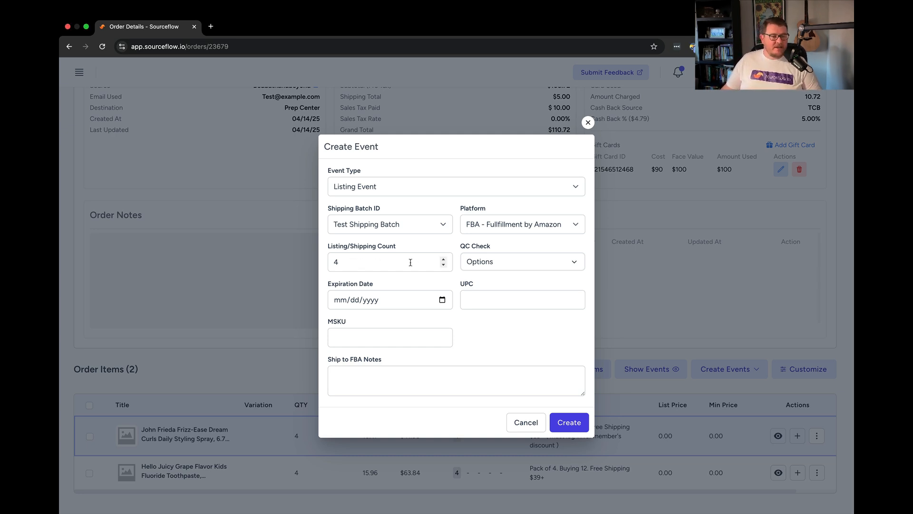
click(443, 265)
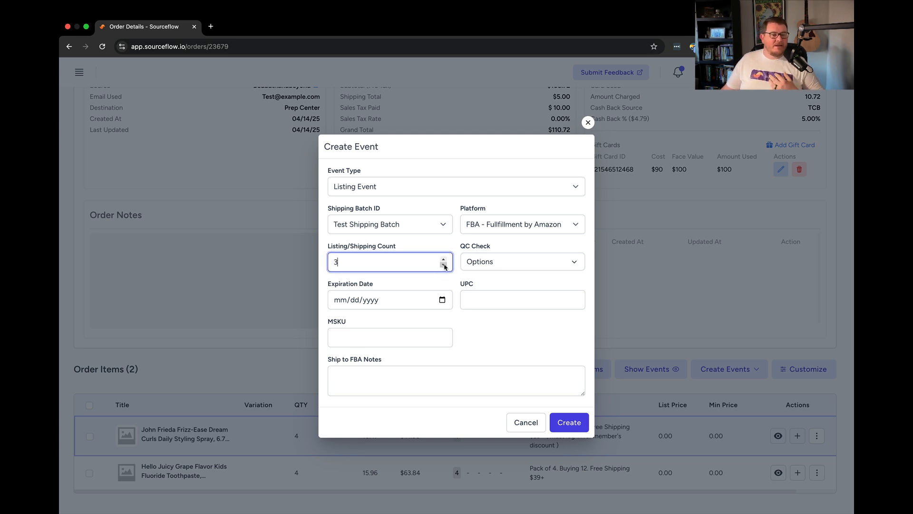
click(443, 260)
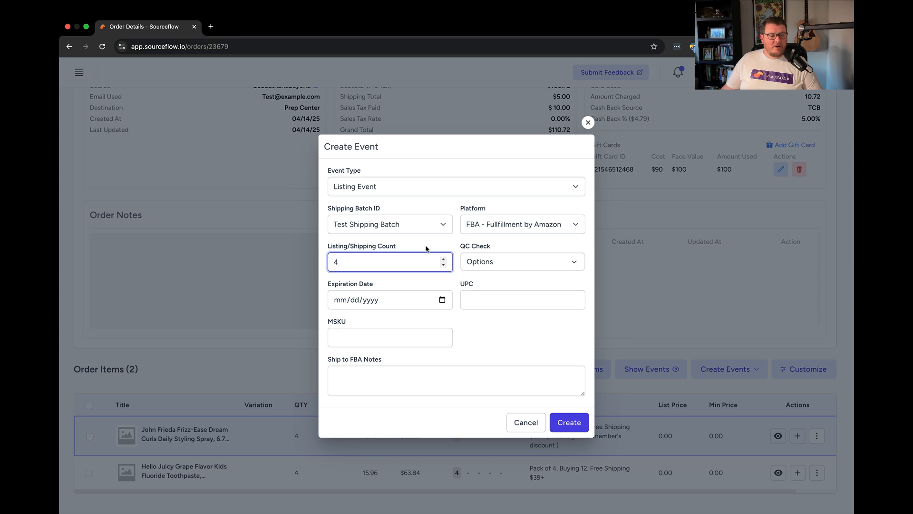
Step: Check all QC check items and create the listing event
click(541, 265)
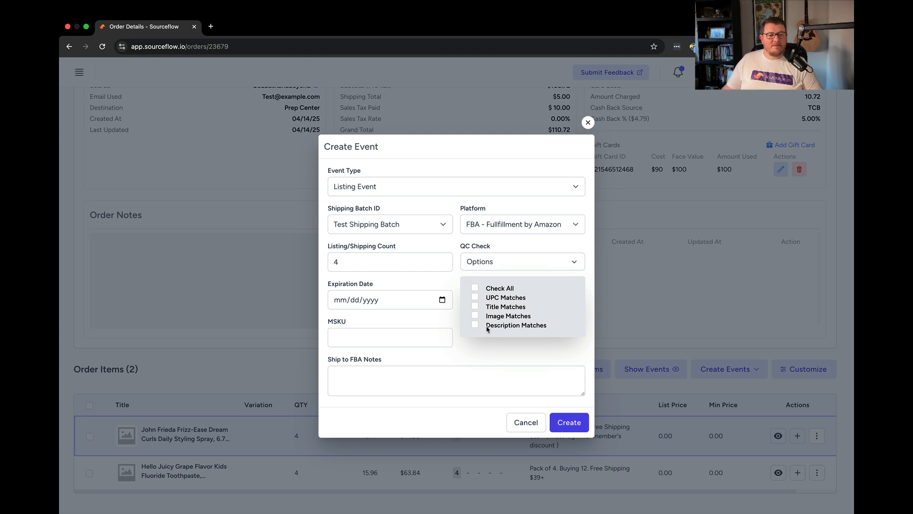
click(475, 288)
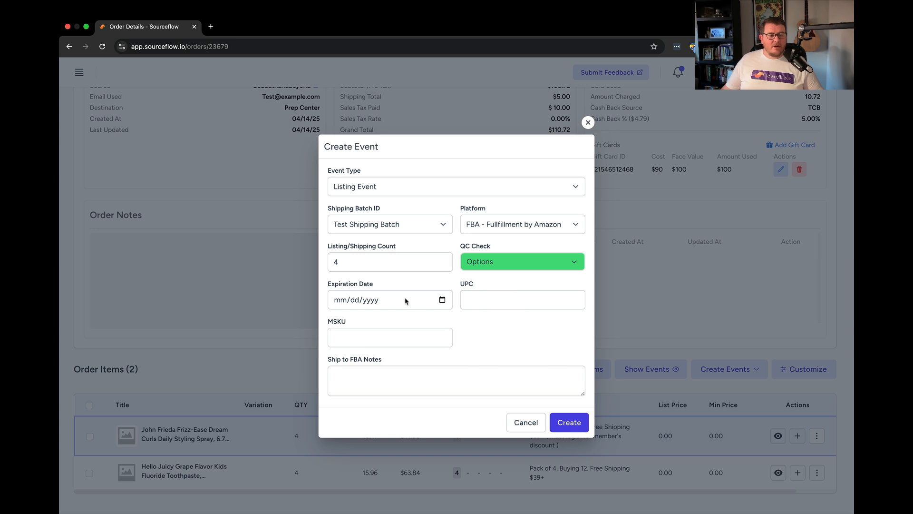
click(493, 301)
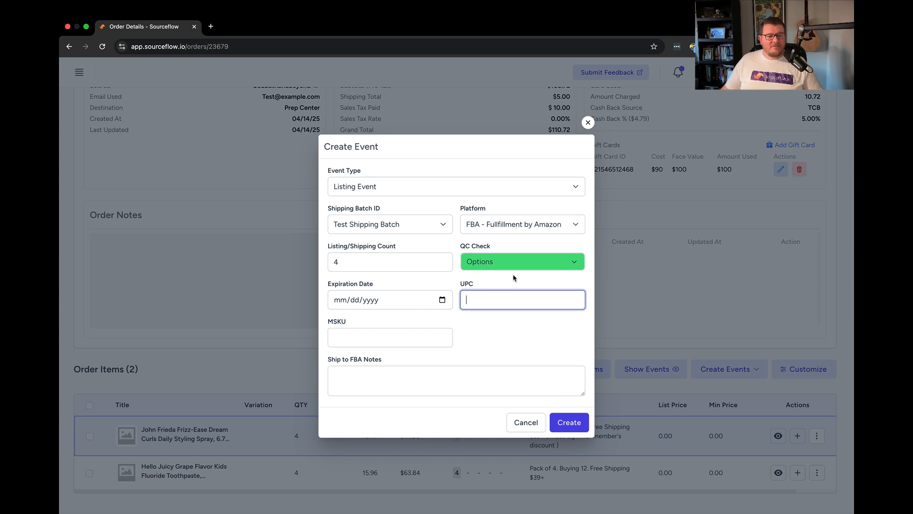
click(369, 332)
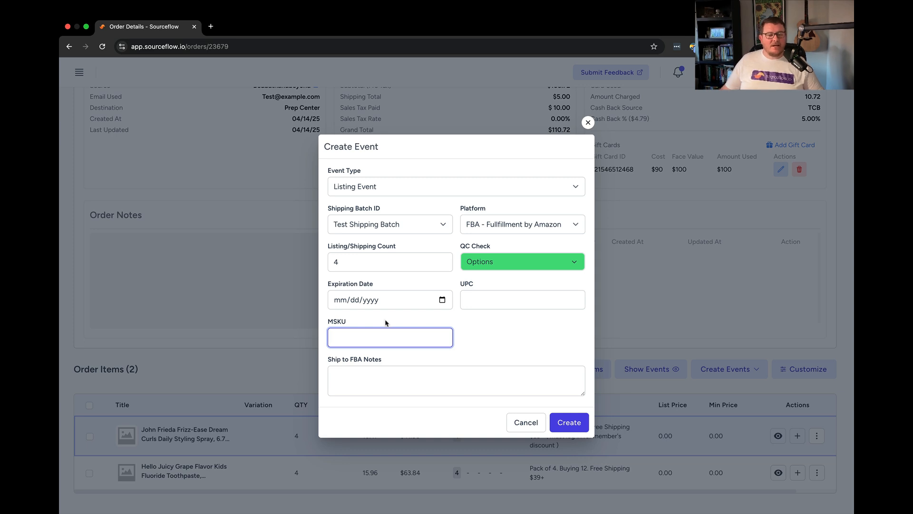
click(388, 384)
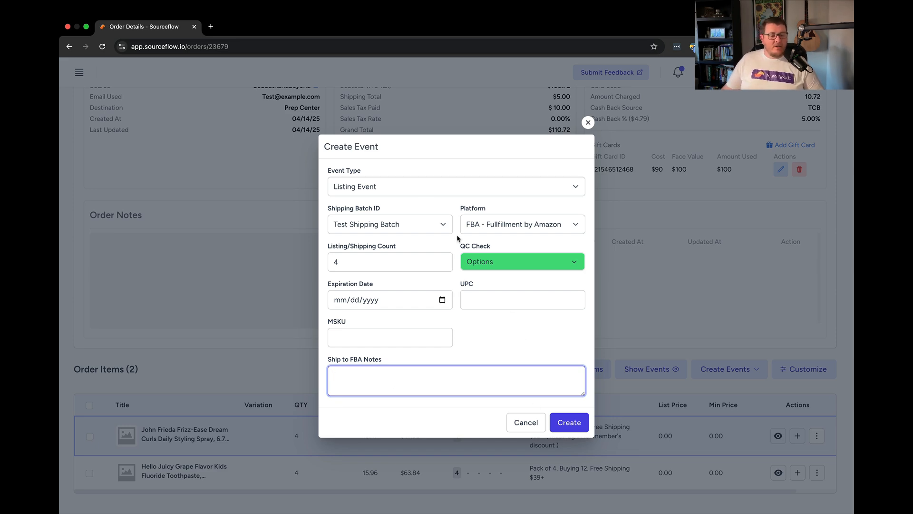
click(570, 426)
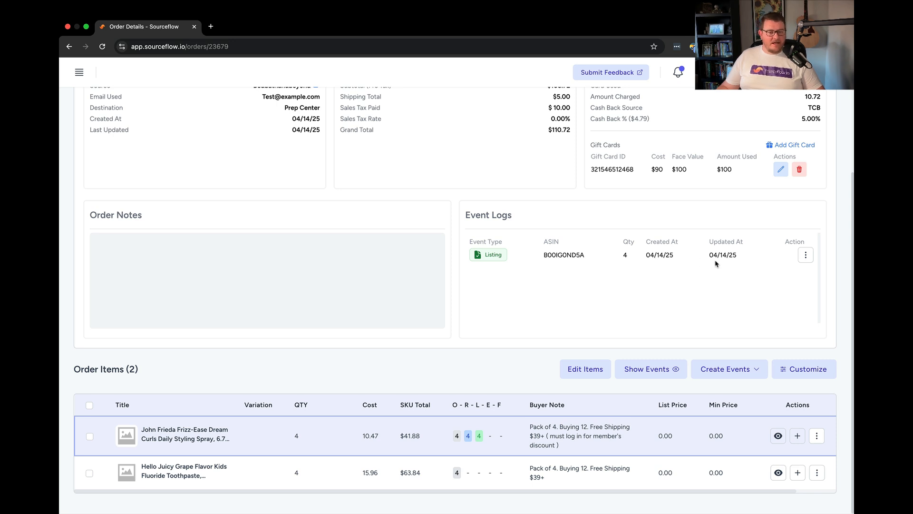
Step: Review the item's ordered, received and listed counts and the order's completion progress
scroll(468, 410, down, 1)
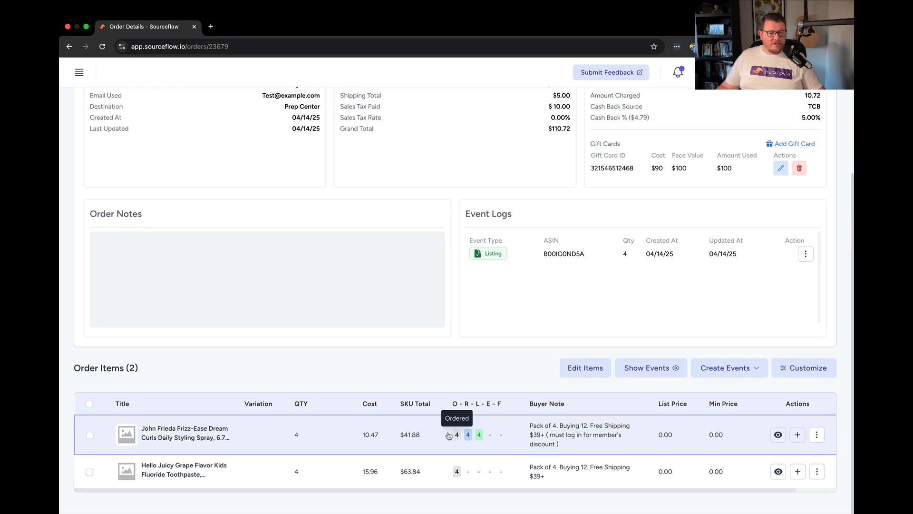
scroll(454, 437, right, 1)
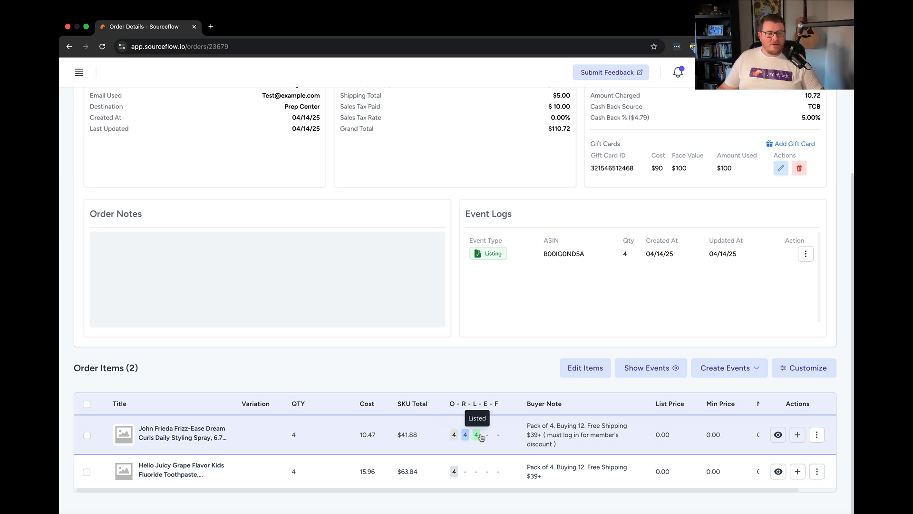
scroll(530, 387, up, 1)
scroll(531, 388, up, 4)
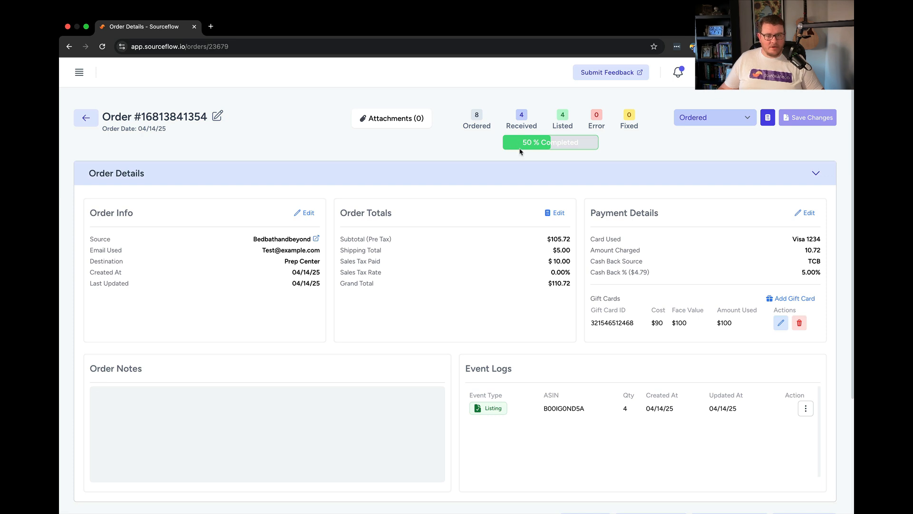
scroll(527, 142, down, 3)
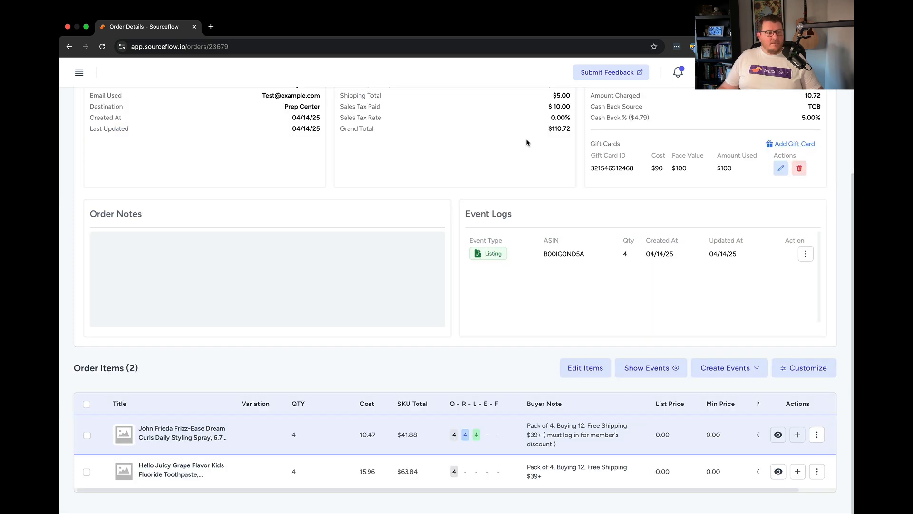
Step: Open Test Shipping Batch from the shipping list to review its batch items
click(81, 74)
click(98, 186)
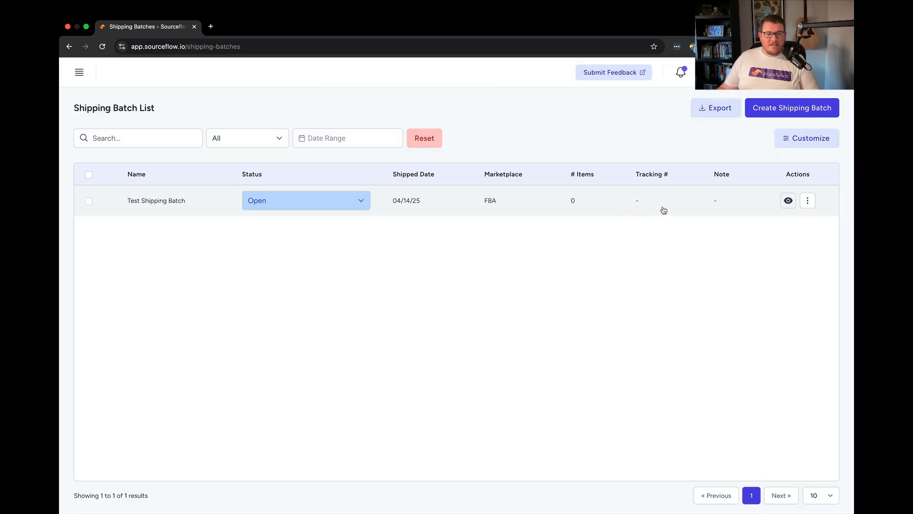
click(788, 202)
scroll(197, 187, down, 5)
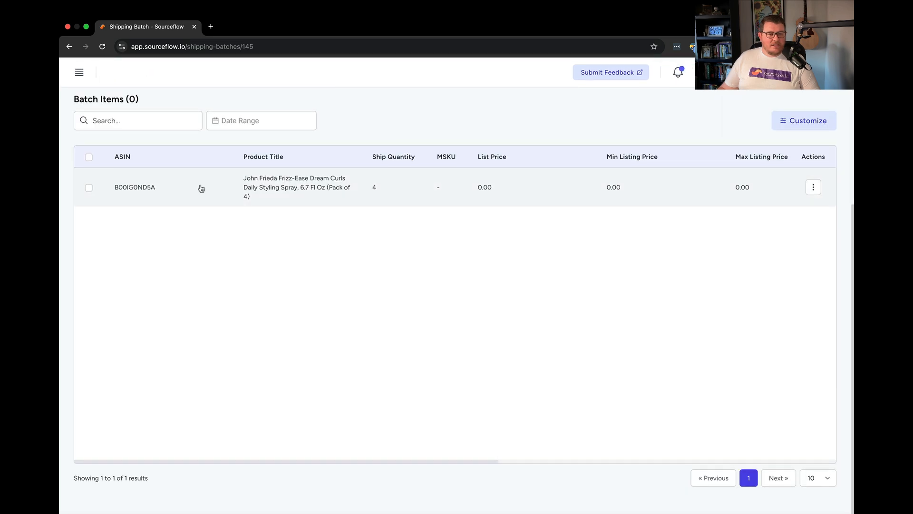
scroll(433, 207, up, 3)
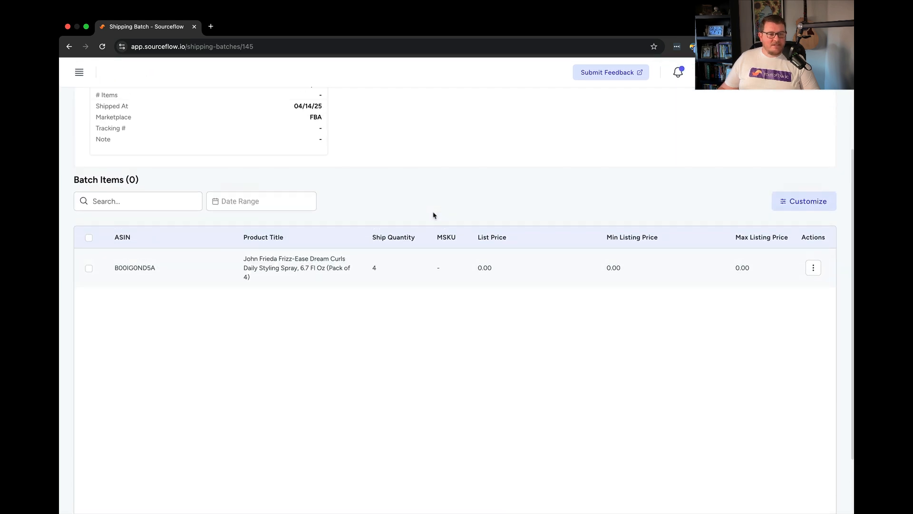
Step: Return from the shipping batch to the order's details page via the Orders list
scroll(433, 207, up, 5)
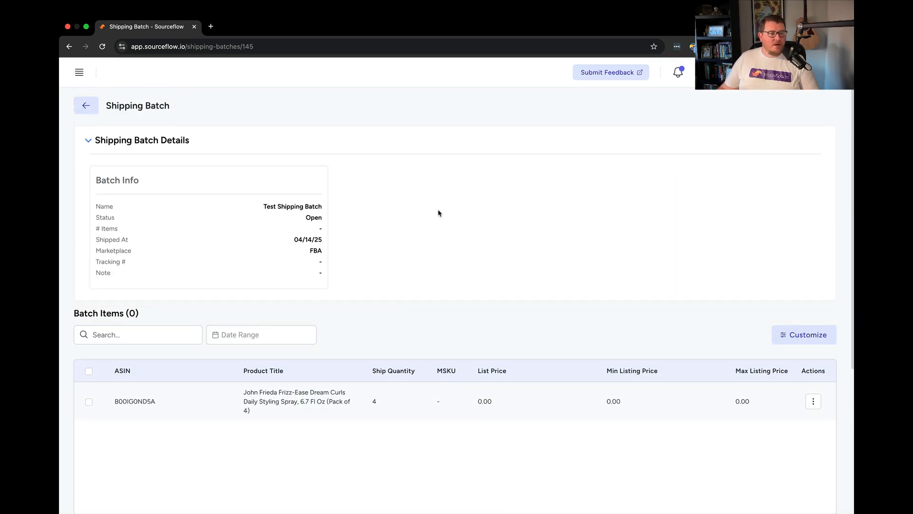
click(83, 75)
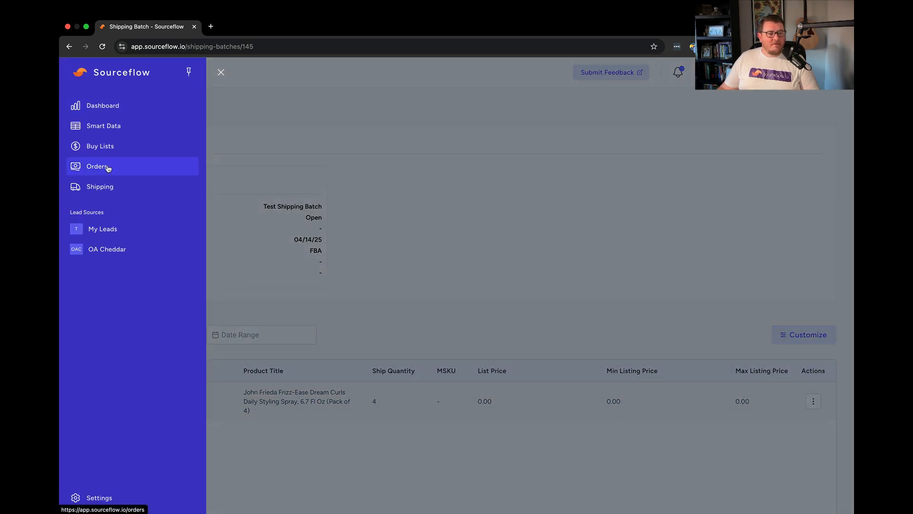
click(112, 167)
click(157, 201)
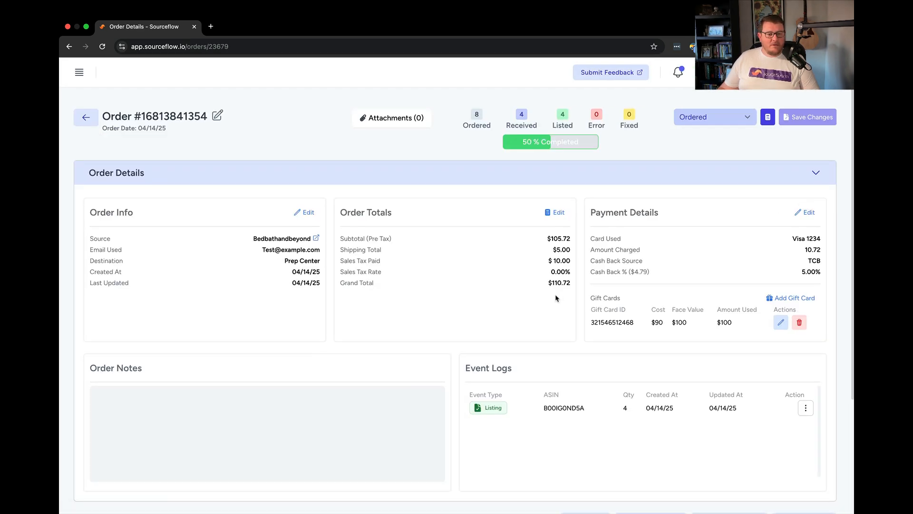
Step: Start a Return for Refund Event for the Hello Juicy Grape toothpaste item
scroll(558, 296, down, 3)
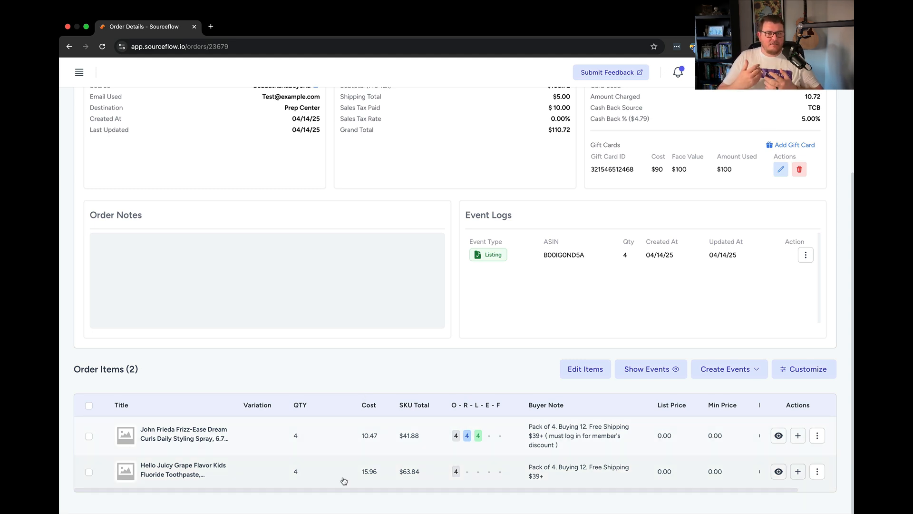
click(798, 472)
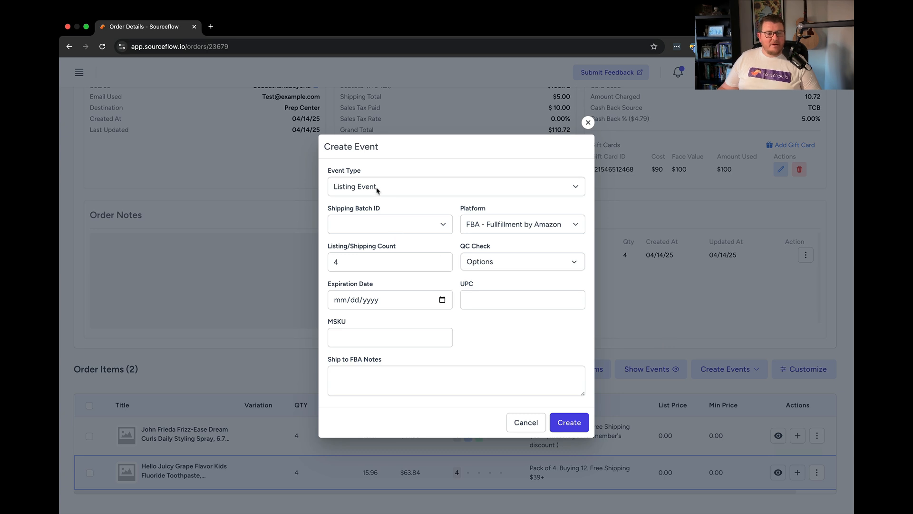
click(420, 190)
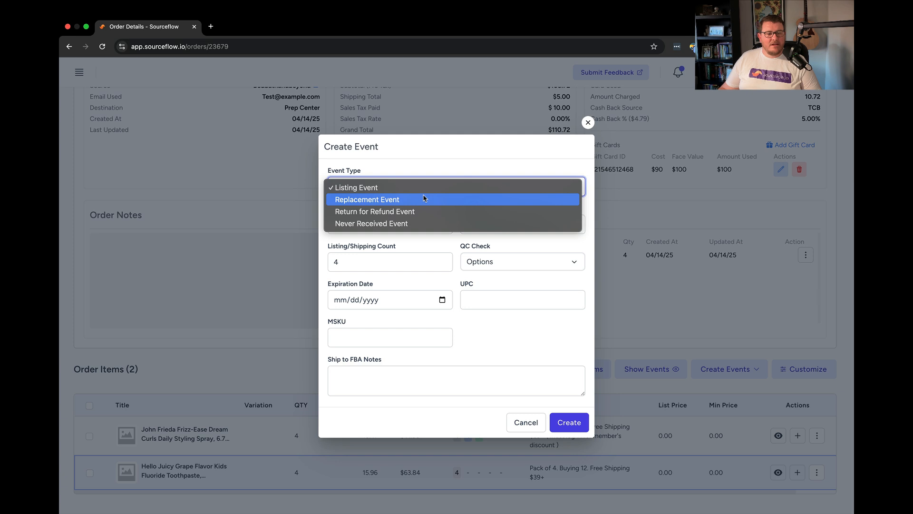
click(421, 213)
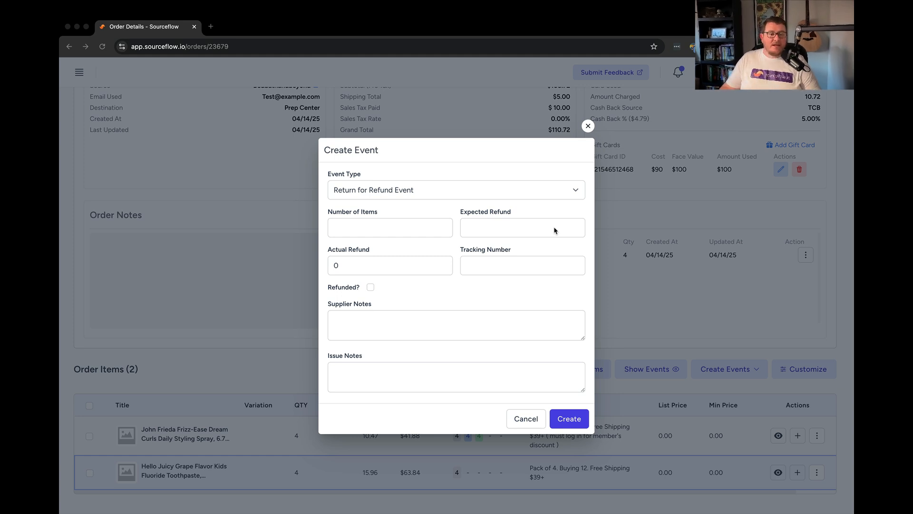
Step: Set the return's number of items to 4 and the expected refund to 63.84
click(398, 212)
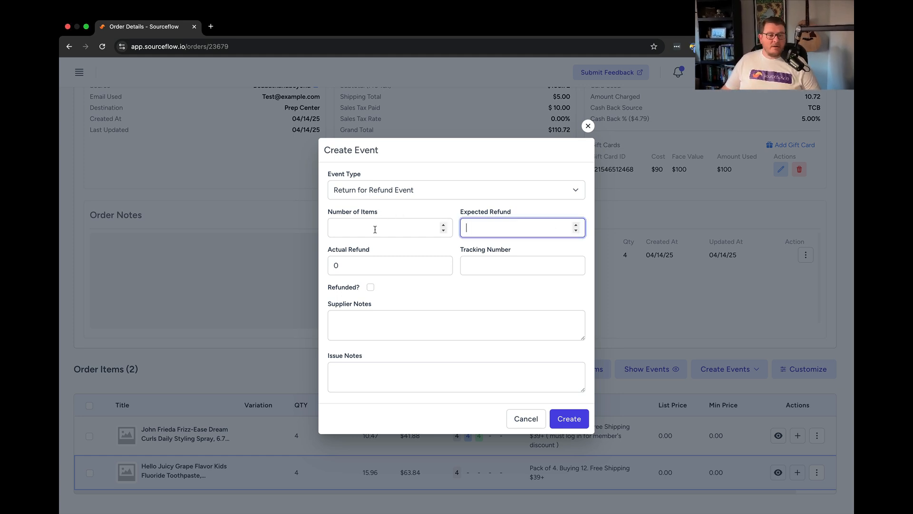
click(363, 232)
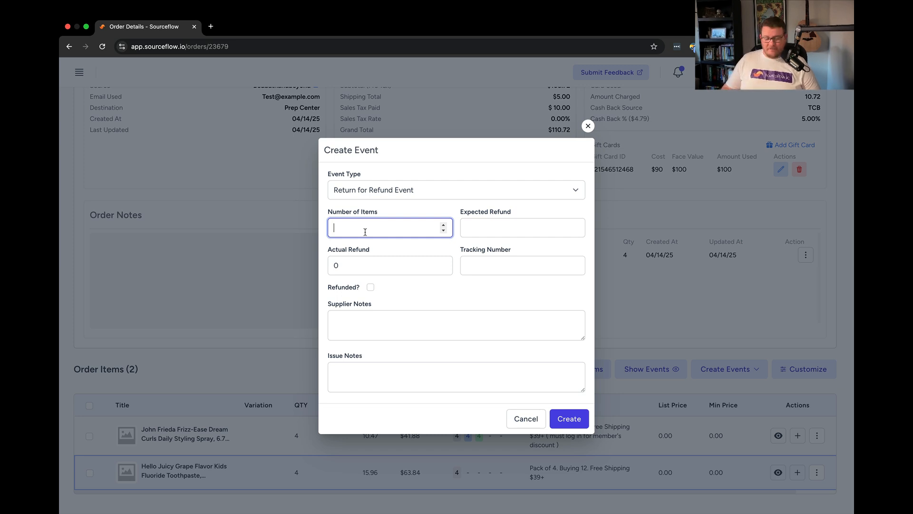
text(4)
key(Tab)
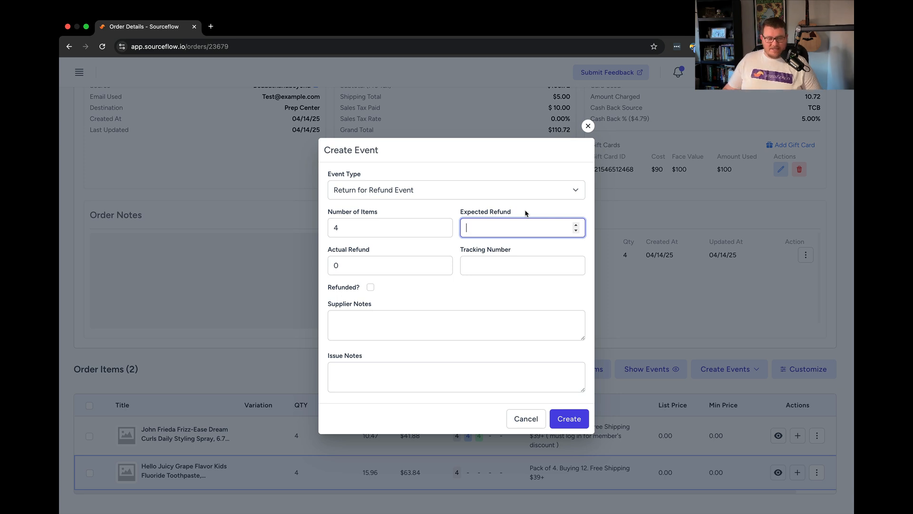
text(63.84)
click(441, 241)
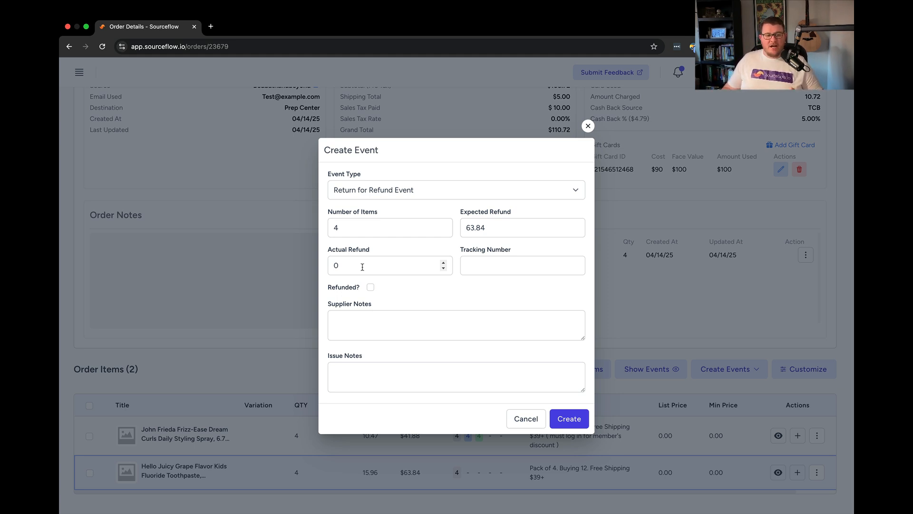
click(530, 265)
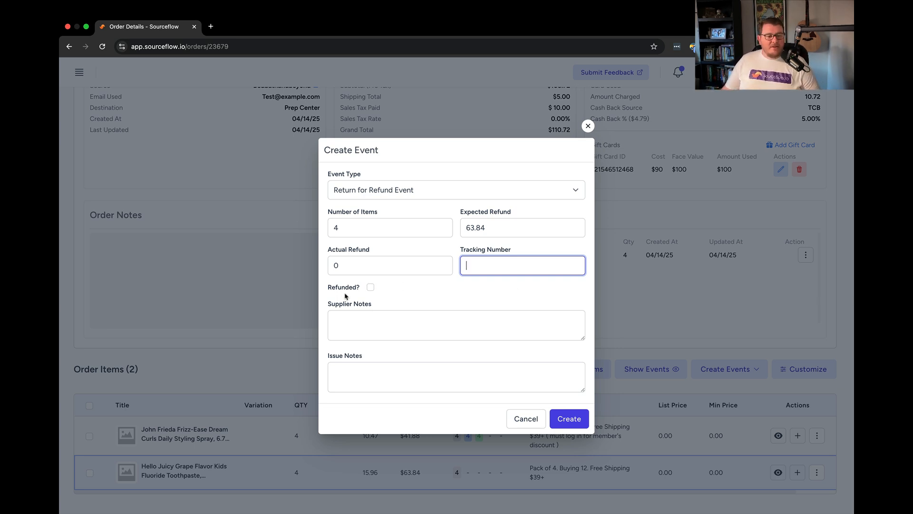
click(370, 288)
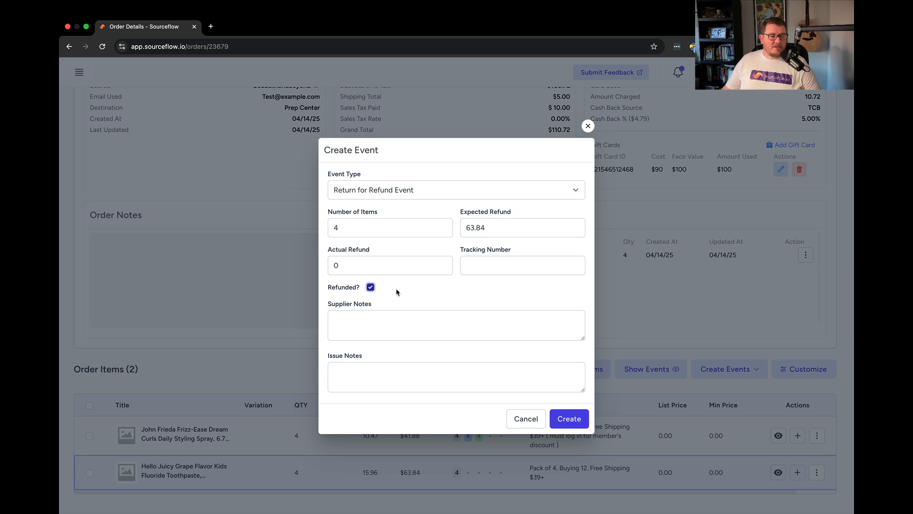
click(371, 288)
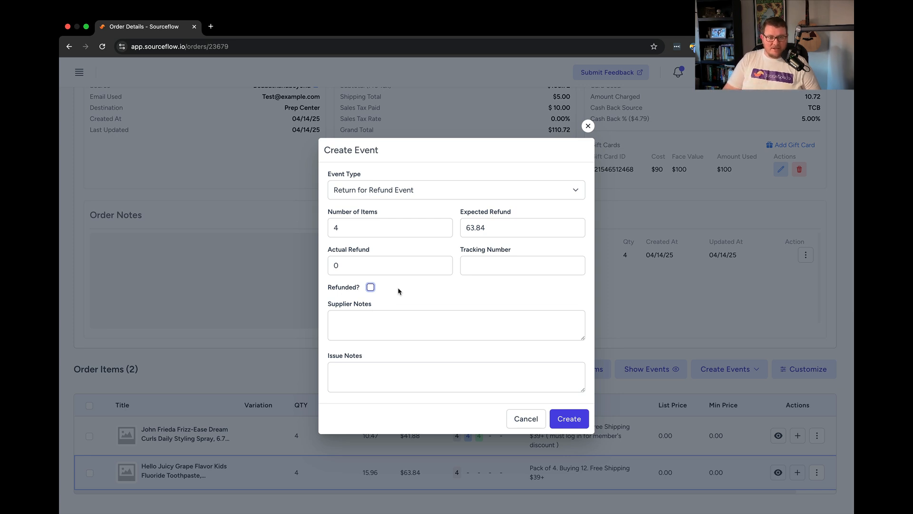
Step: Enter the supplier note "Supplier charges $5 Restocking Fee"
key(Tab)
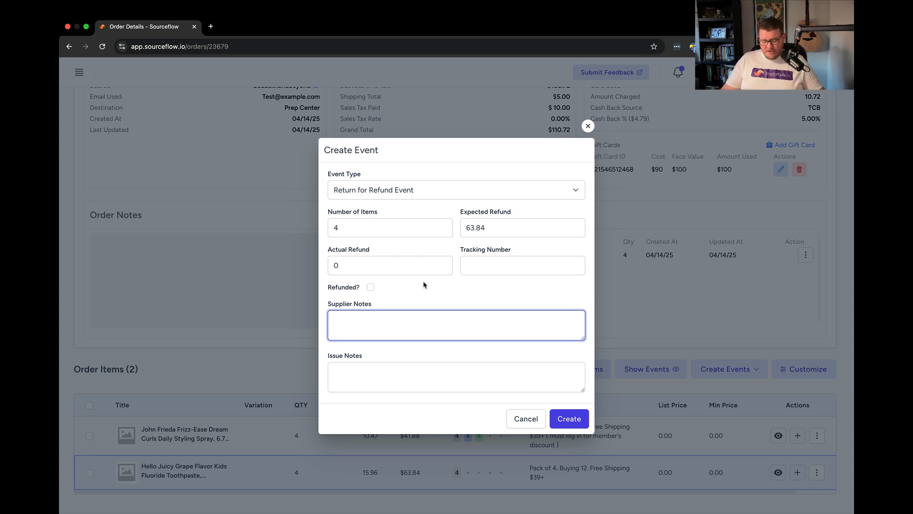
text(Charge)
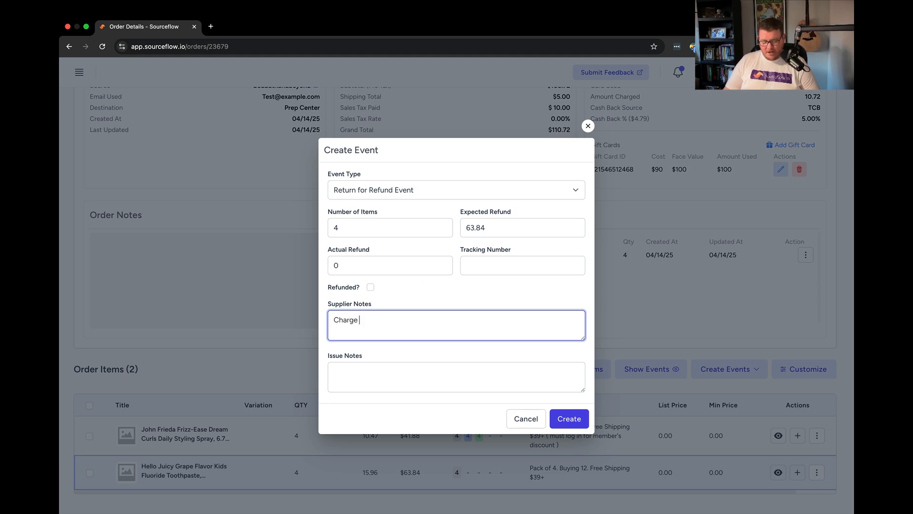
key(BackSpace)
key(BackSpace)
key(BackSpace)
key(BackSpace)
text(Supplier charged)
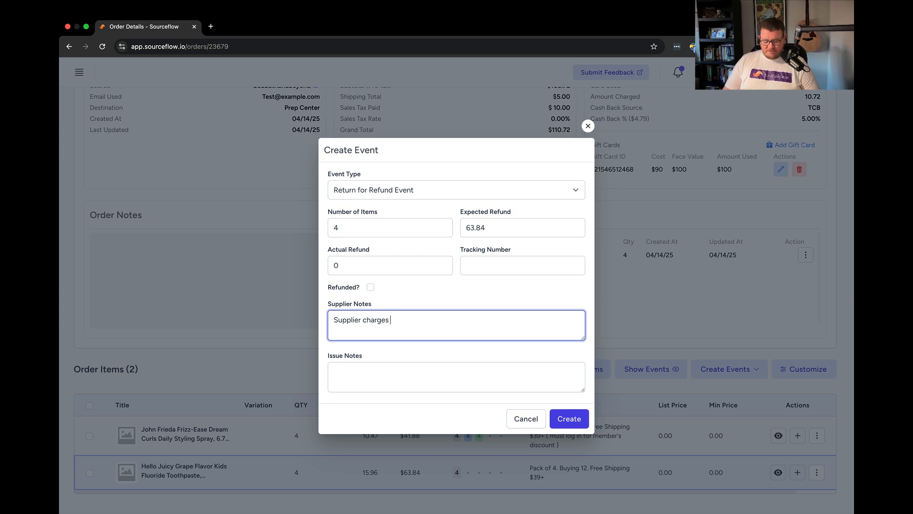
text( $5 Restocking Fee)
Step: Enter the issue note "All items arrived damaged See Attachments" and create the event
click(373, 380)
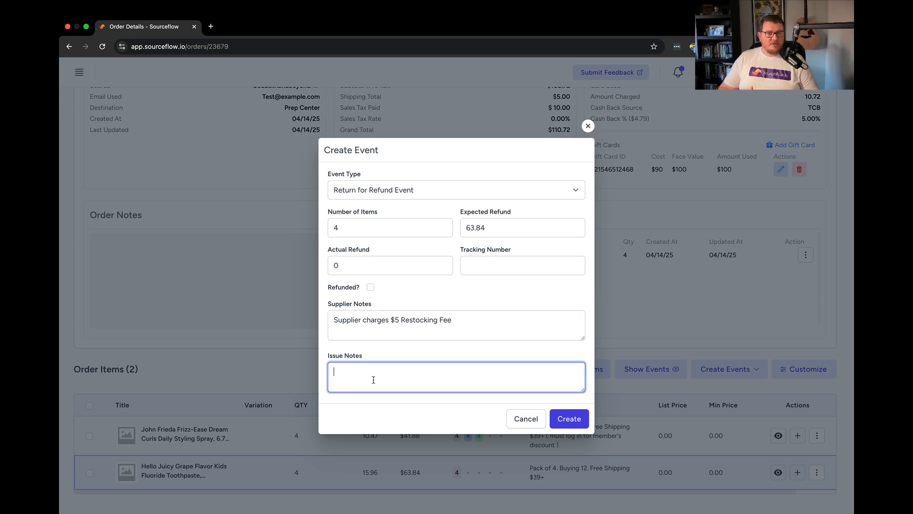
text(All items arrived damaged See Attachments)
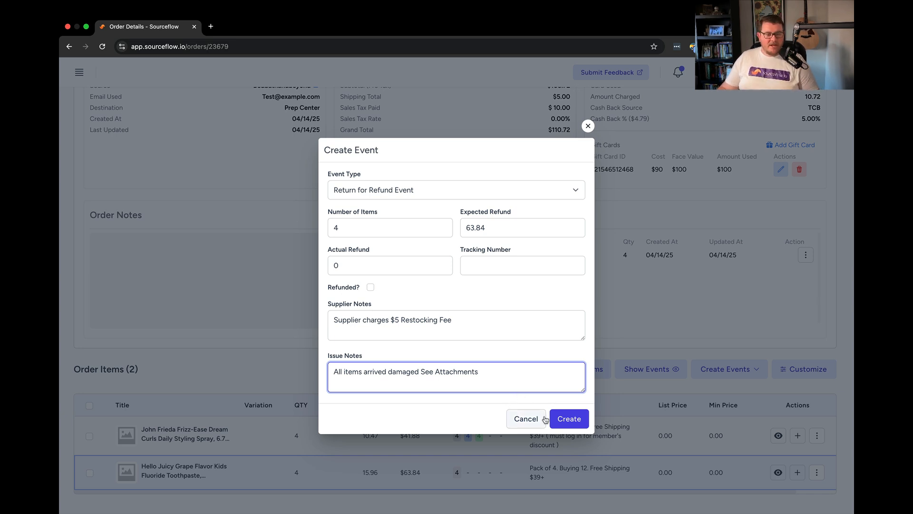
click(570, 419)
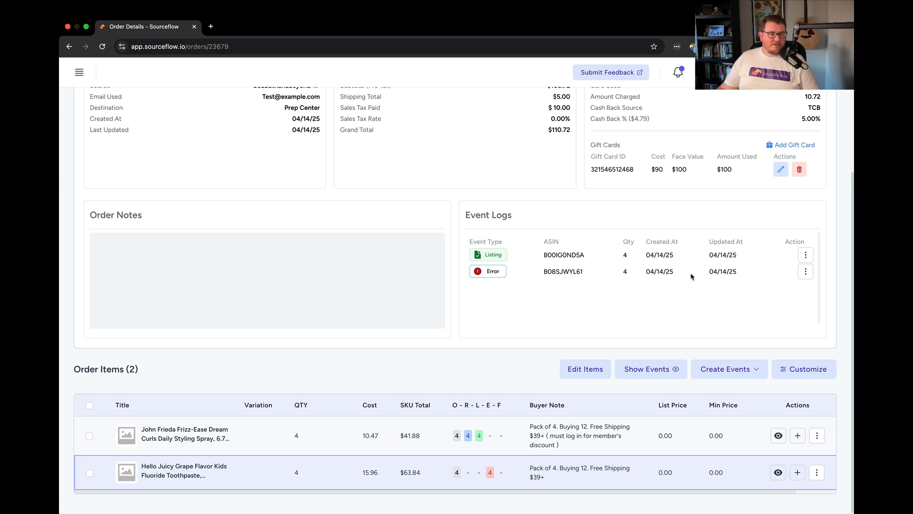
Step: Set the order status to Reconcile and save the changes
scroll(454, 469, down, 1)
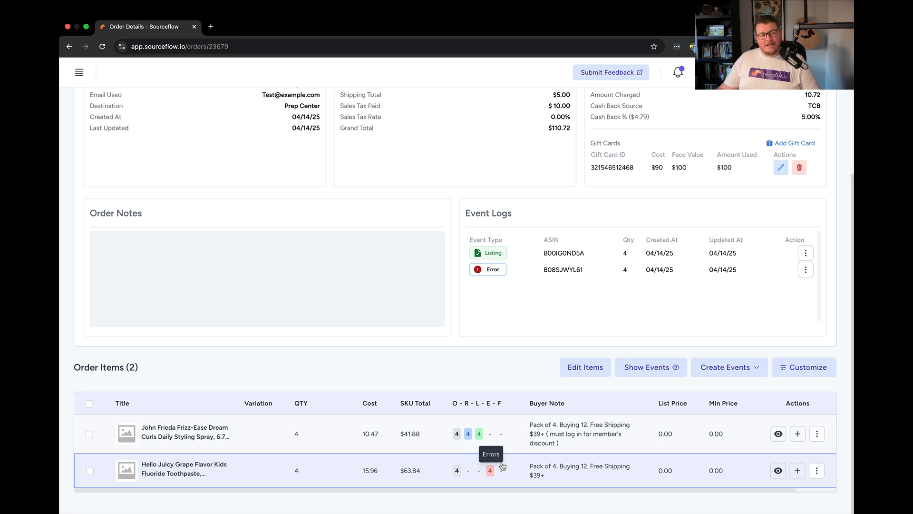
scroll(504, 462, up, 4)
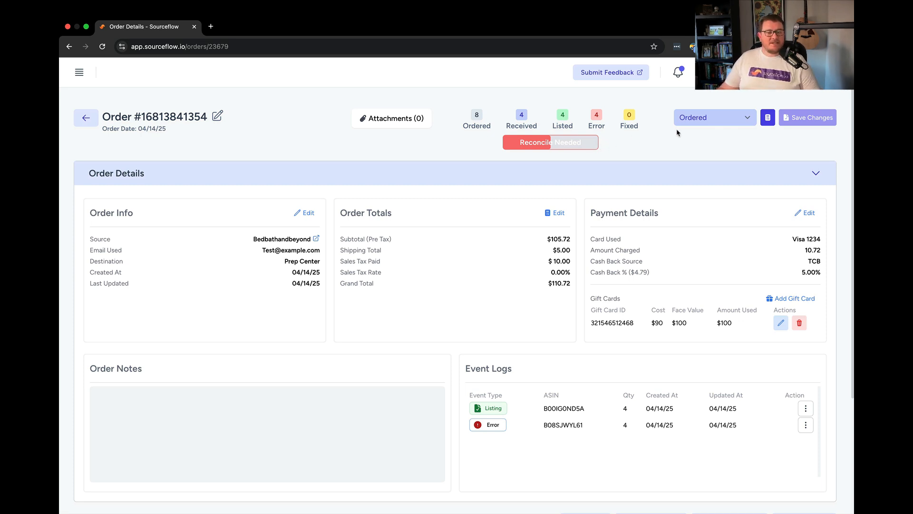
click(746, 123)
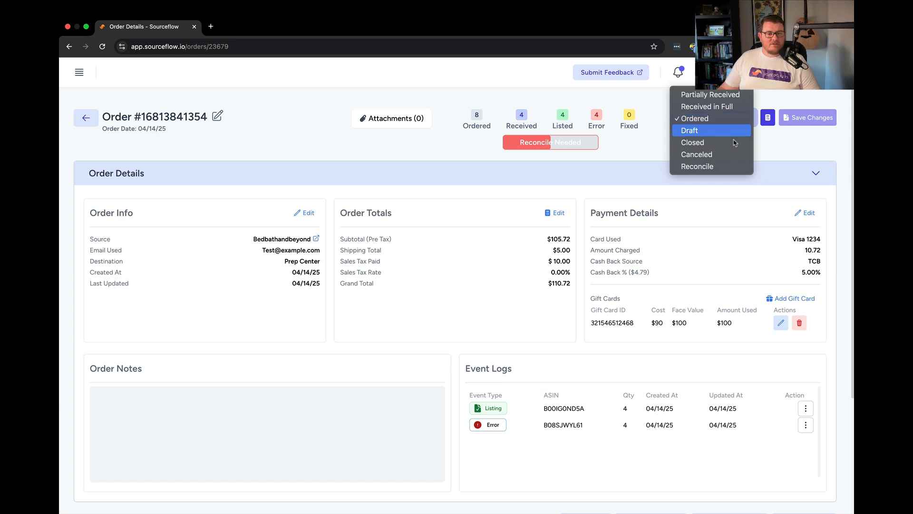
click(719, 165)
click(791, 120)
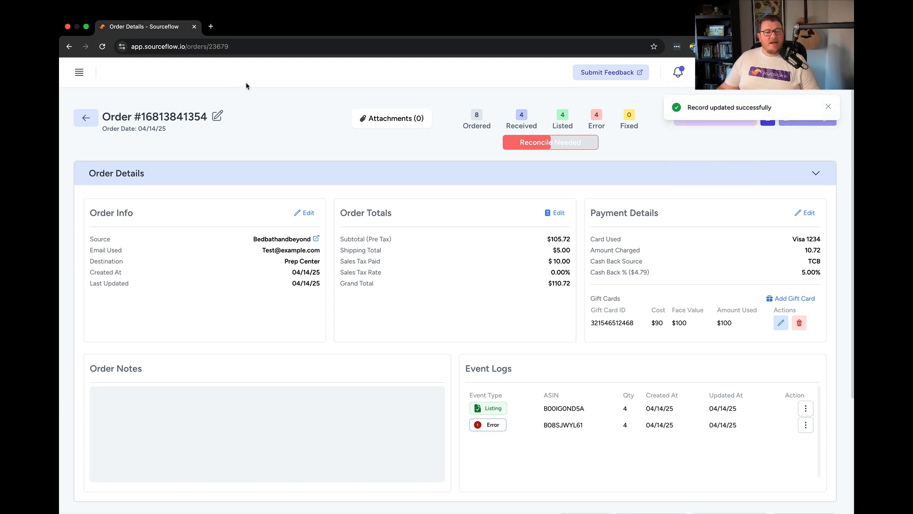
Step: Reopen the order from the Orders list
click(80, 77)
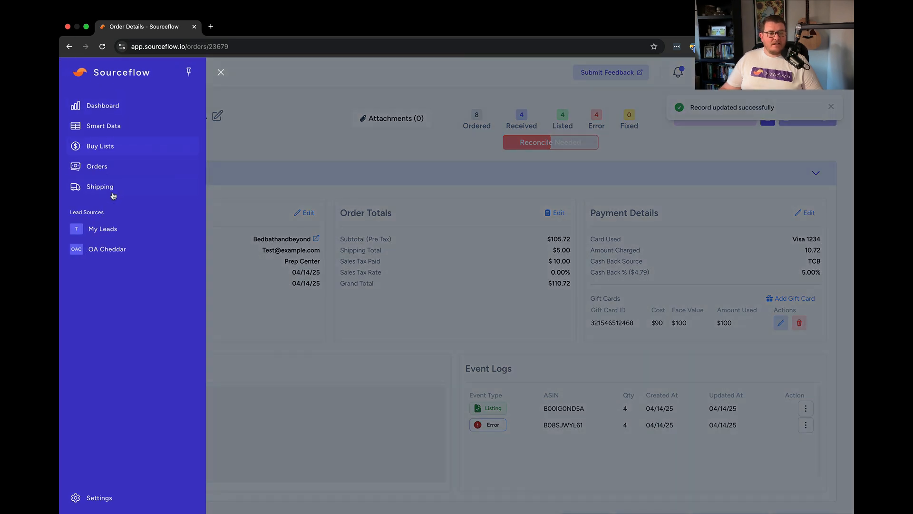
click(114, 173)
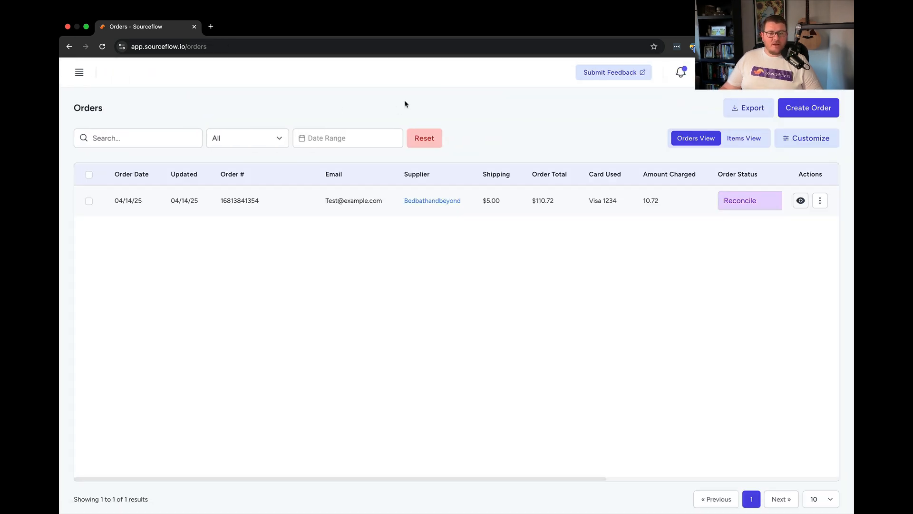
click(802, 202)
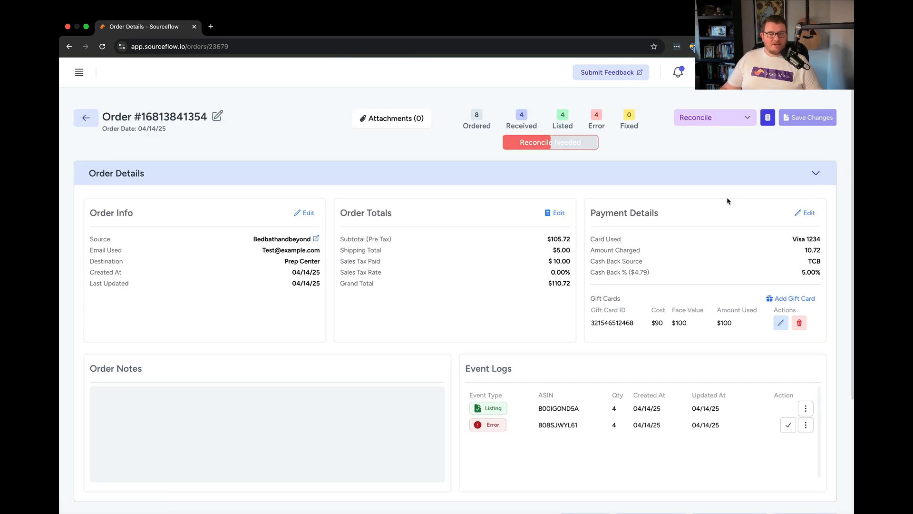
Step: Edit the error event to set the actual refund to 58.84, mark it refunded, and update it
scroll(662, 210, down, 3)
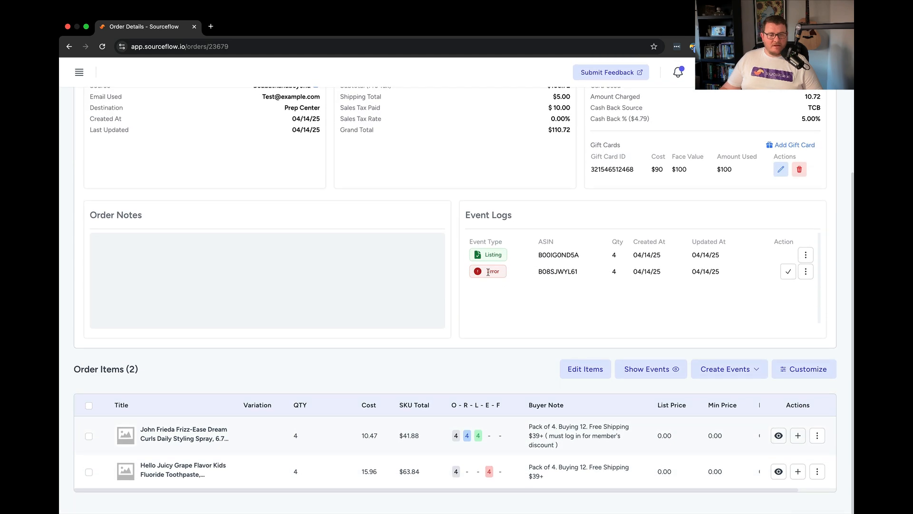
click(804, 273)
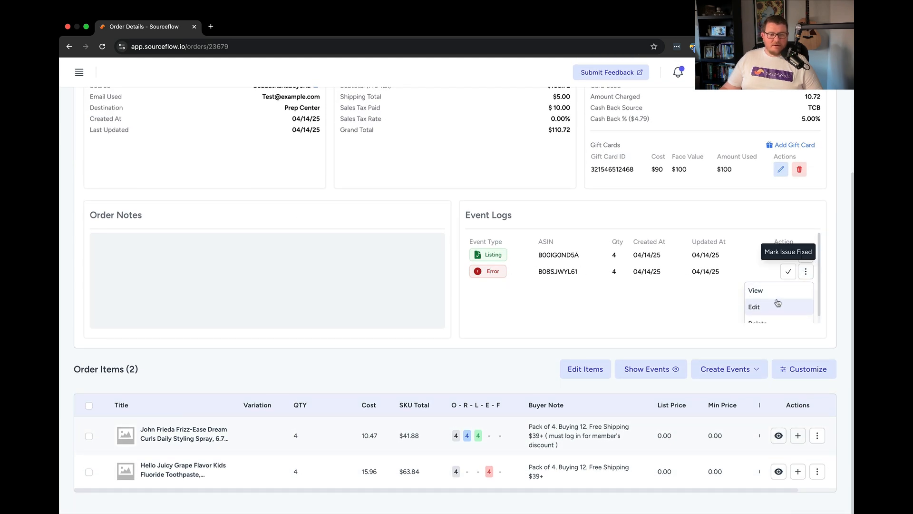
click(763, 305)
click(354, 244)
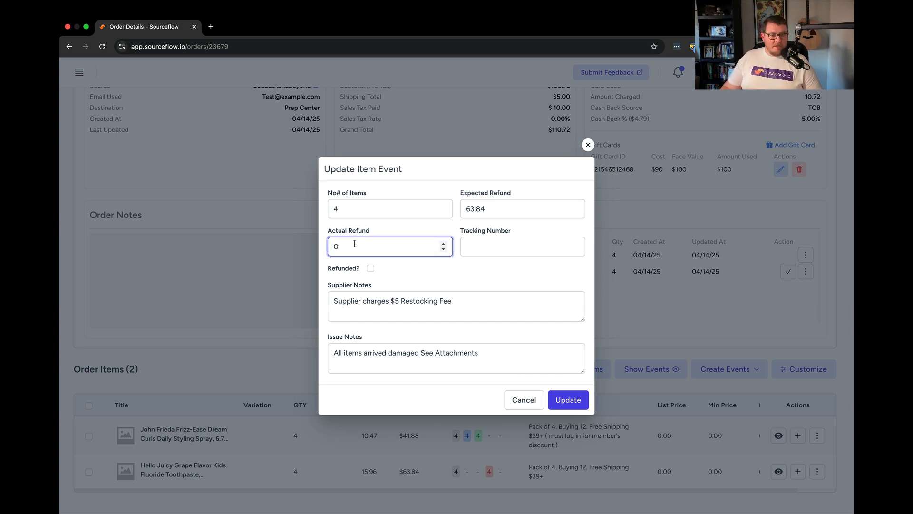
key(BackSpace)
text(58)
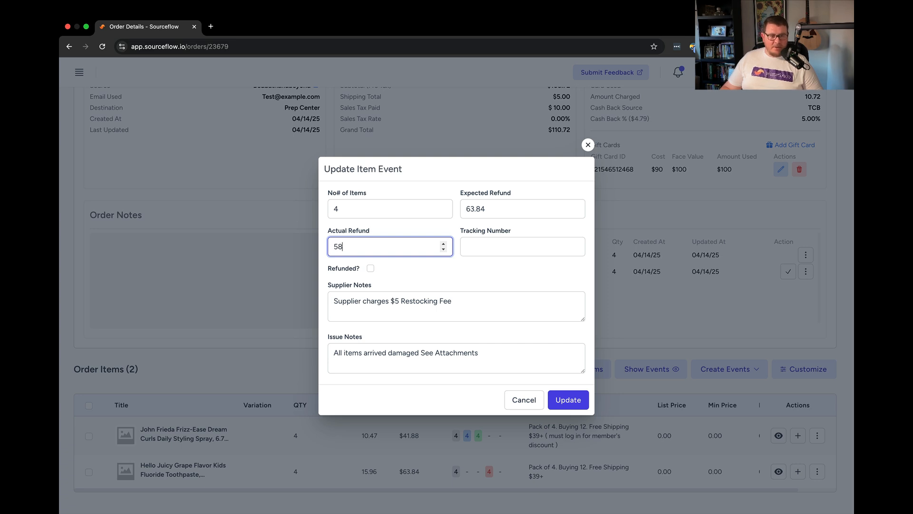
text(.84)
key(Tab)
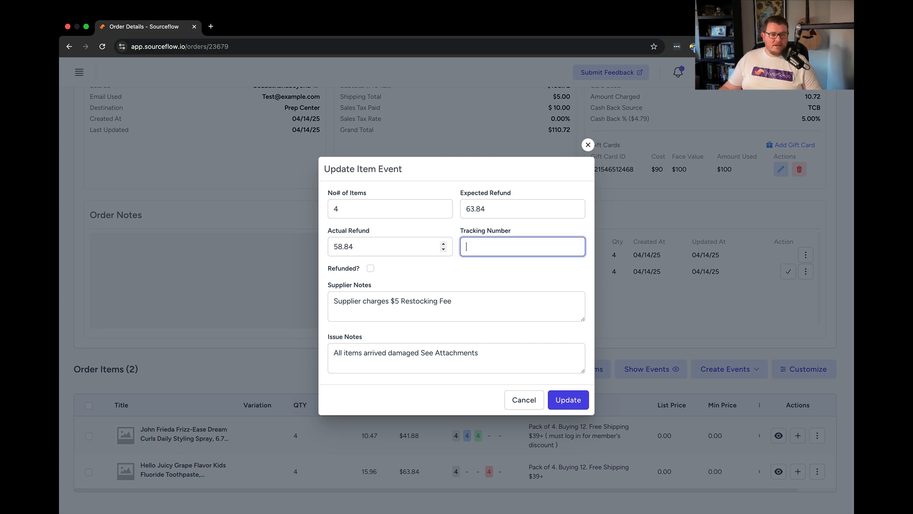
click(371, 269)
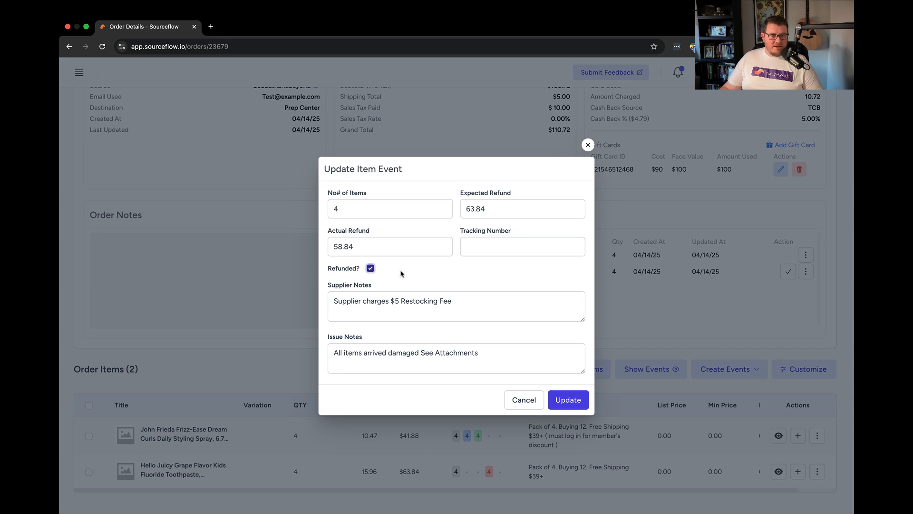
click(569, 399)
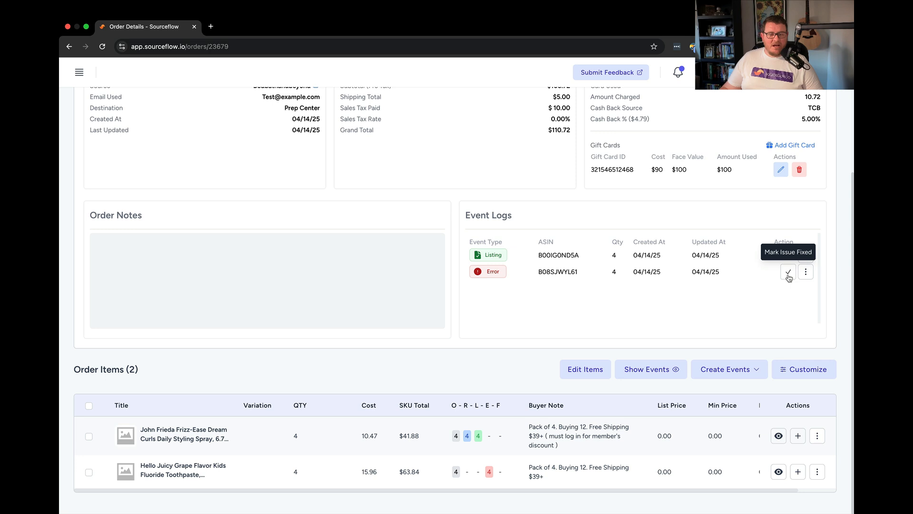
Step: Mark the error event's issue as fixed
click(789, 277)
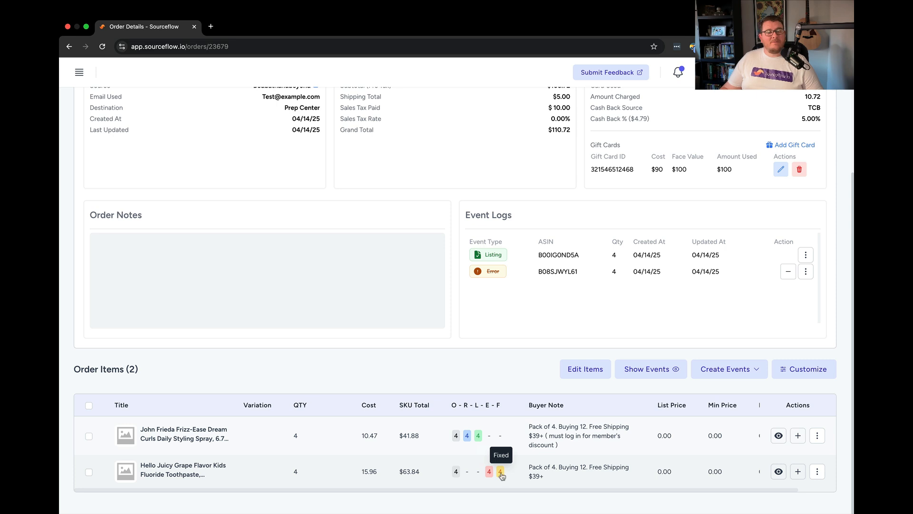
scroll(507, 468, up, 4)
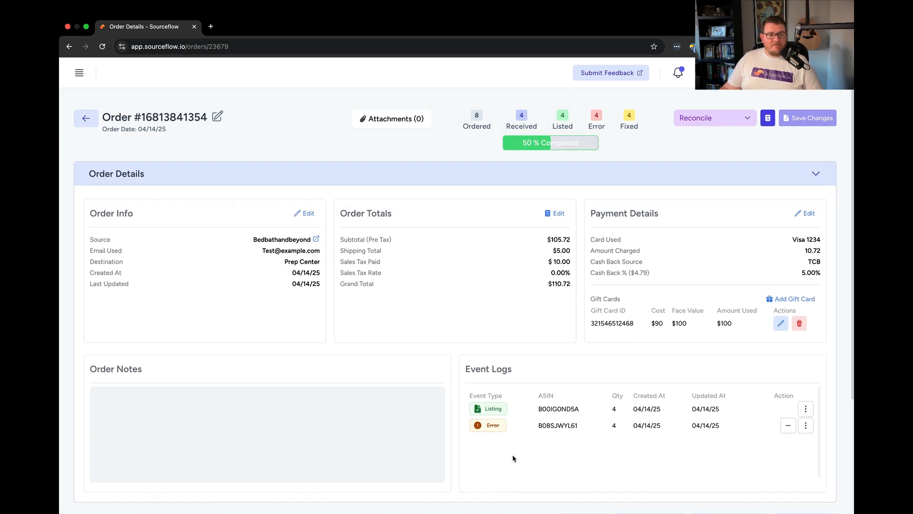